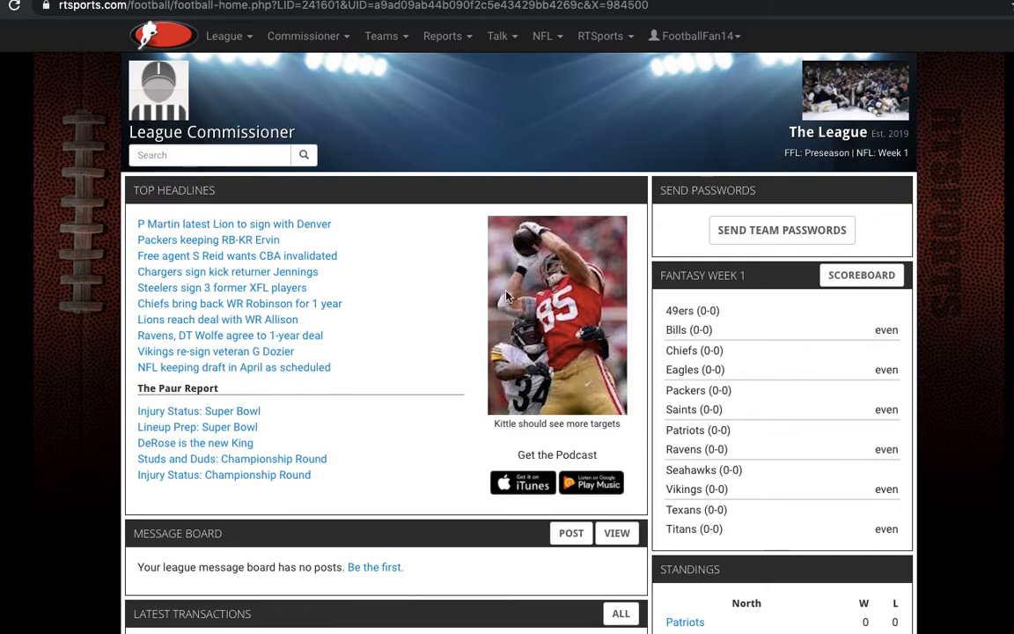
# Step: In the league's free agent settings, choose blind bidding against a free-agent acquisition budget (FAAB) with fewest total points as the bid tie-breaker
pyautogui.moveTo(325, 40)
pyautogui.click(330, 69)
pyautogui.scroll(-3, 593, 272)
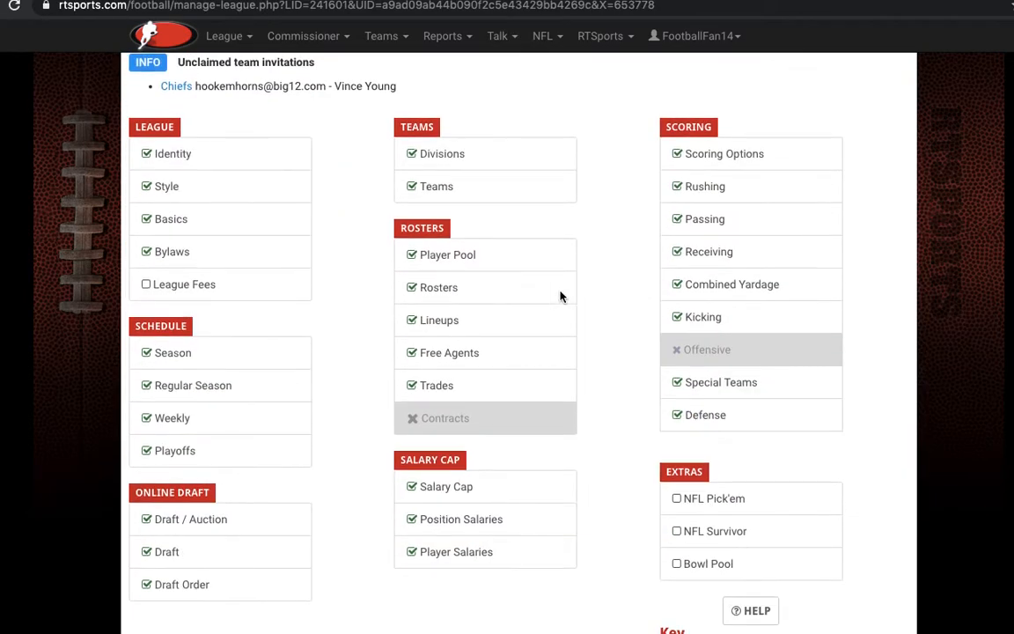
pyautogui.click(471, 354)
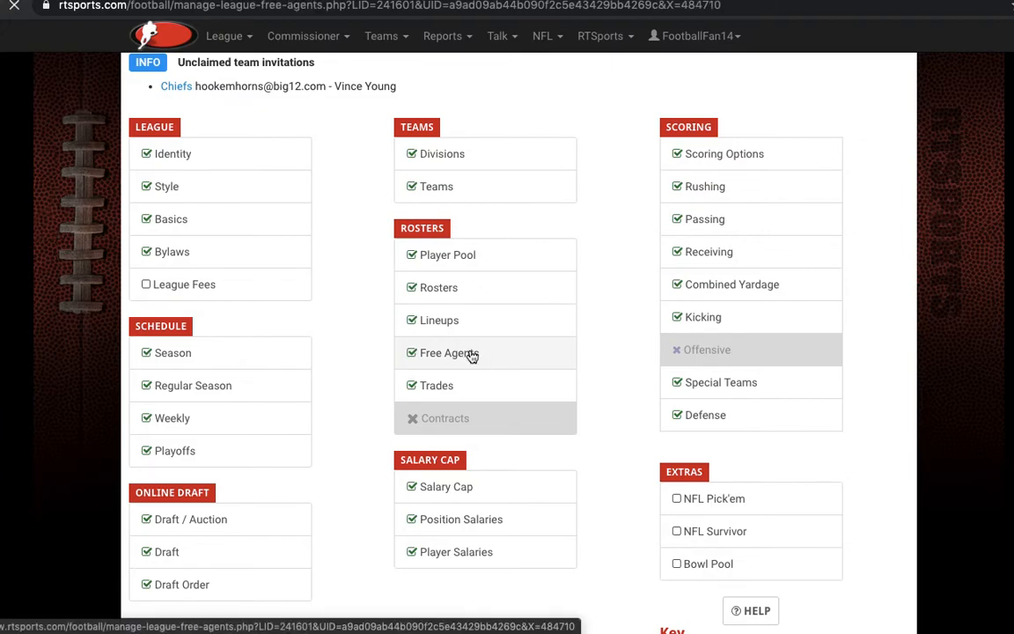
pyautogui.scroll(-3, 472, 357)
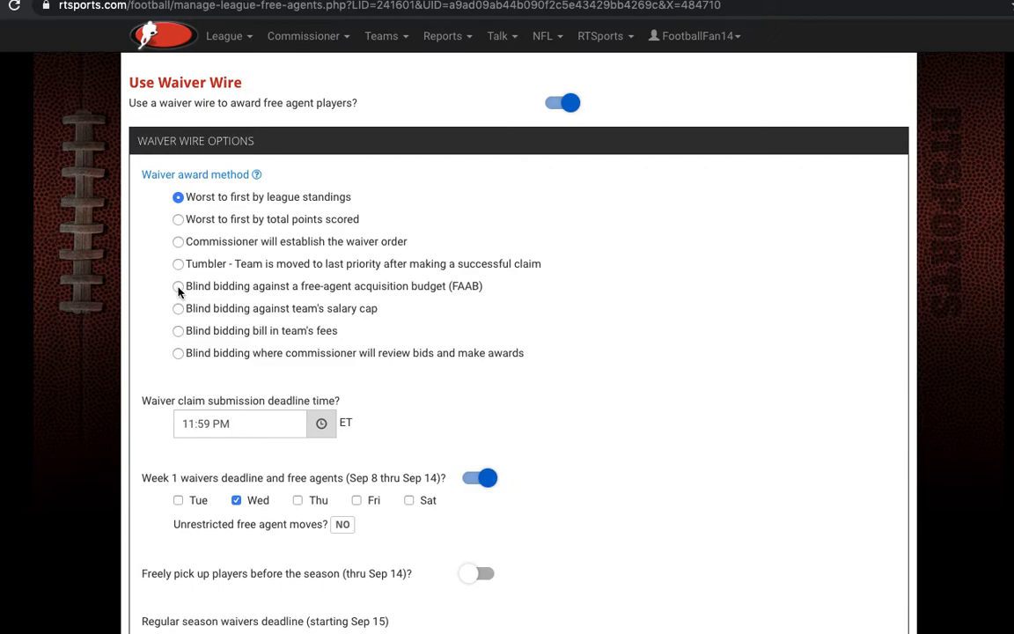
pyautogui.click(178, 287)
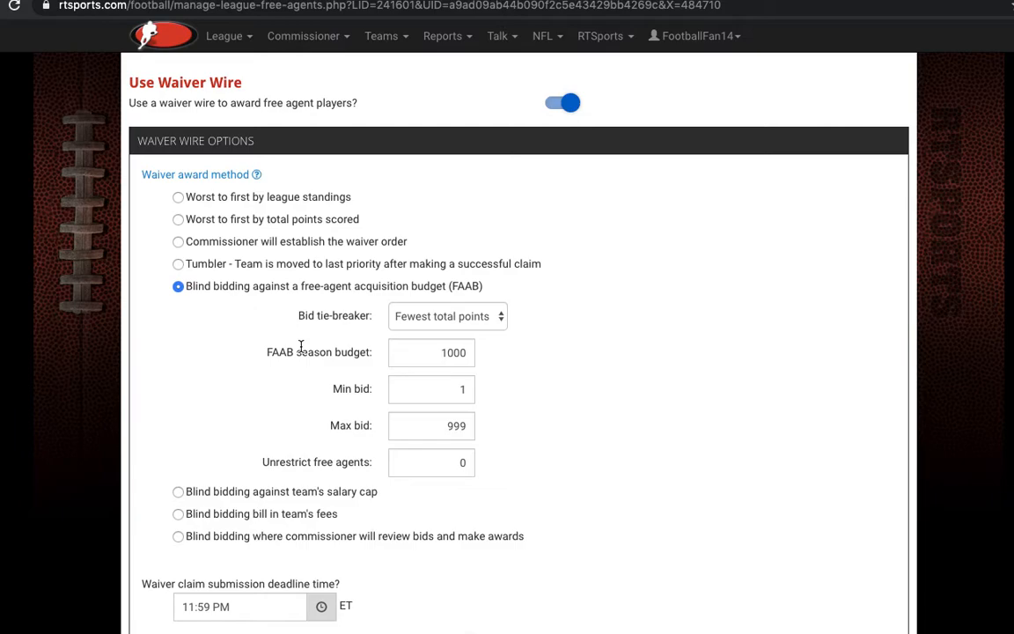
pyautogui.click(469, 322)
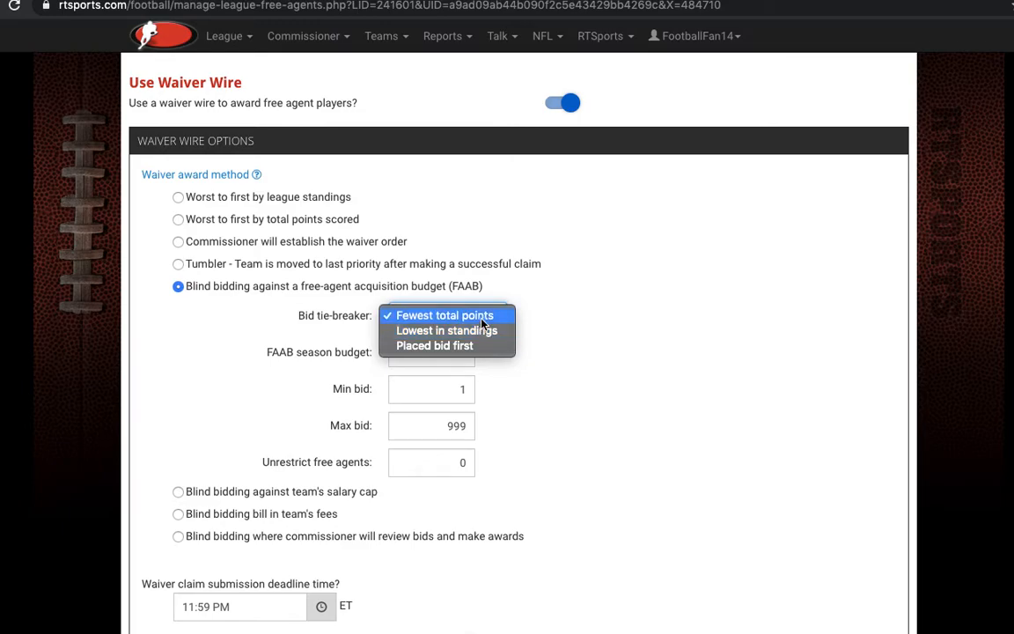
pyautogui.click(481, 321)
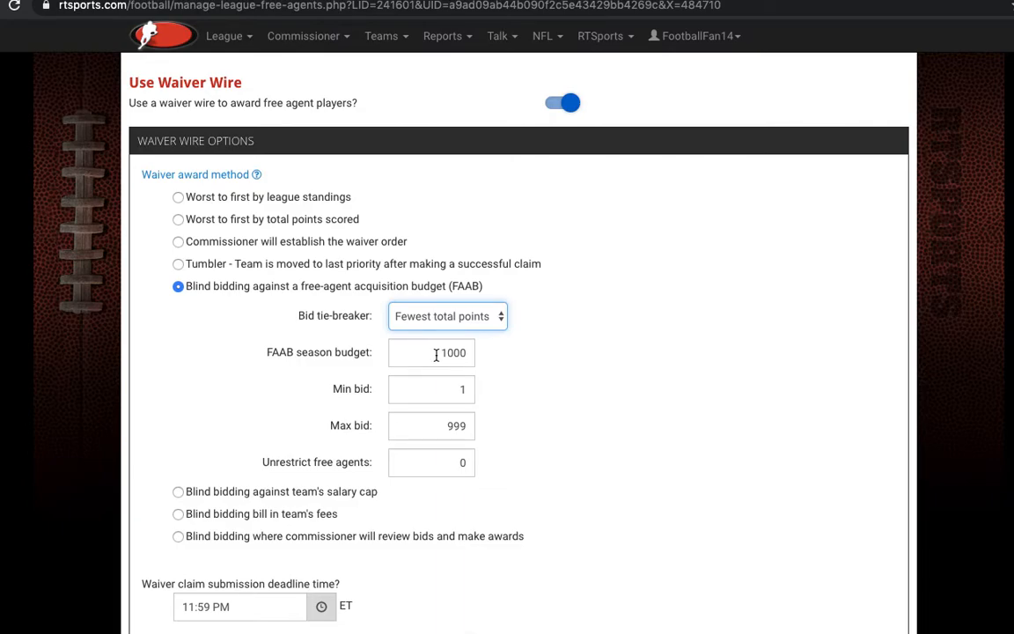
# Step: Set the FAAB season budget to 500
pyautogui.moveTo(396, 353); pyautogui.dragTo(474, 354)
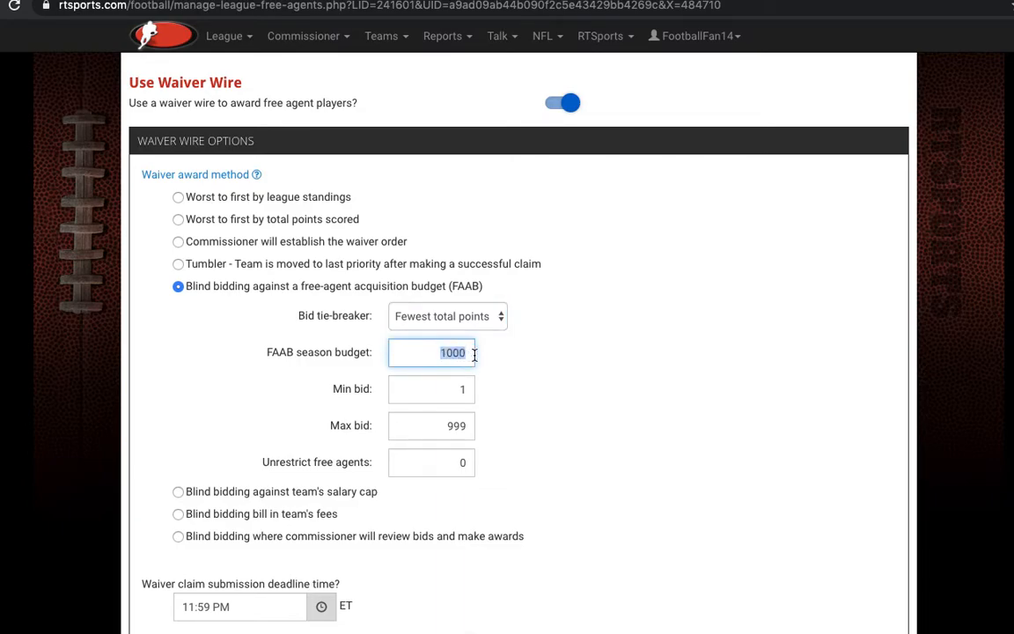
pyautogui.write('500')
pyautogui.click(526, 396)
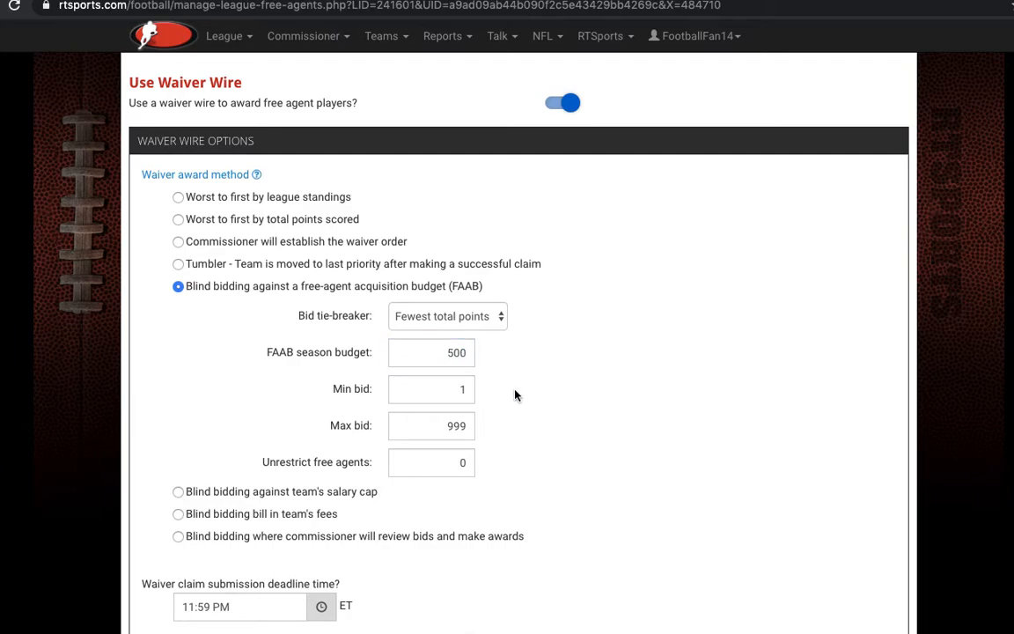
pyautogui.scroll(-1, 516, 396)
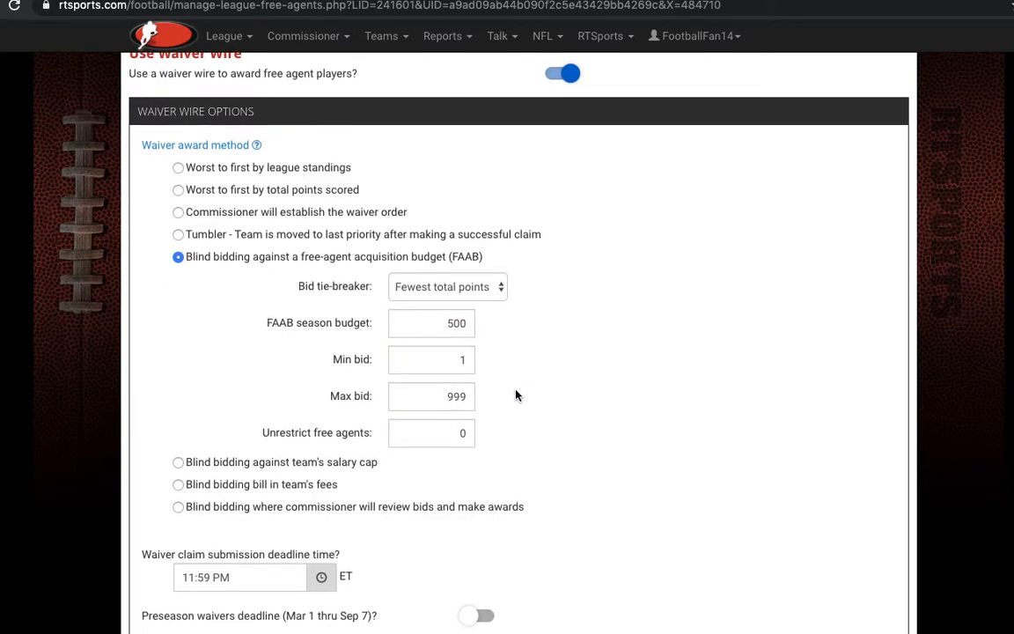
pyautogui.doubleClick(460, 325)
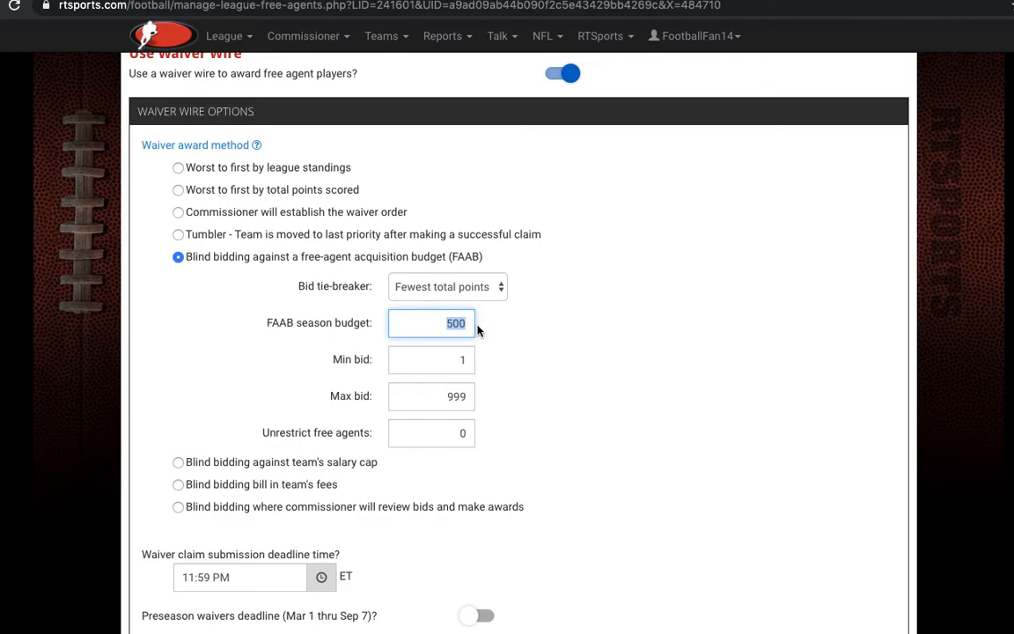
# Step: Set the minimum bid to 0 and the maximum bid to 499
pyautogui.click(461, 361)
pyautogui.write('0')
pyautogui.click(527, 378)
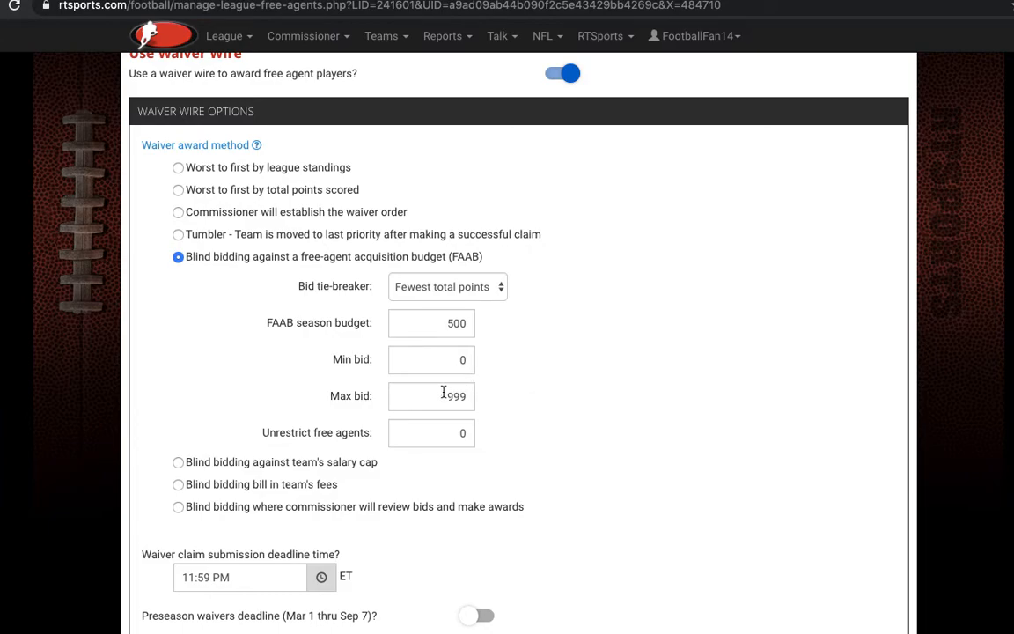
pyautogui.click(473, 396)
pyautogui.write('499')
pyautogui.click(553, 411)
# Step: Save the free agent settings, review the upcoming waiver deadlines and return to league management
pyautogui.scroll(-10, 524, 410)
pyautogui.click(557, 557)
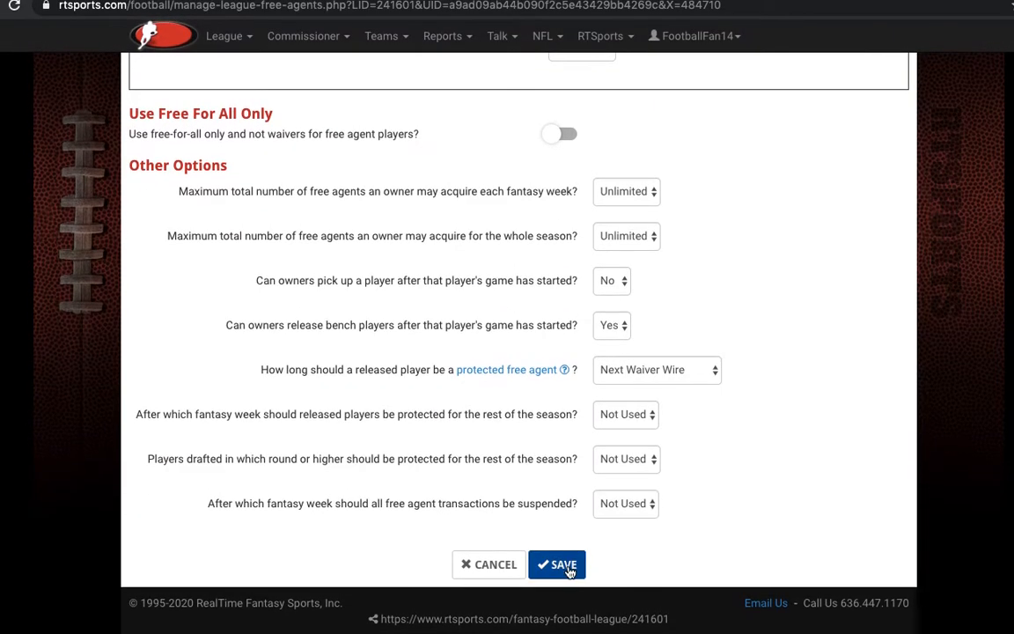
pyautogui.scroll(-1, 516, 307)
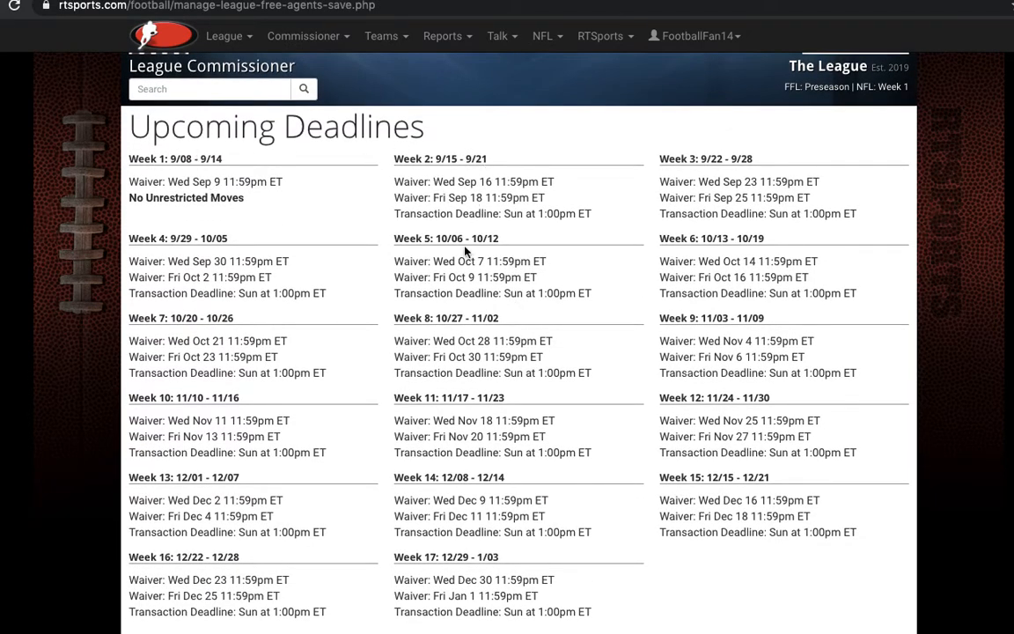
pyautogui.scroll(-4, 464, 381)
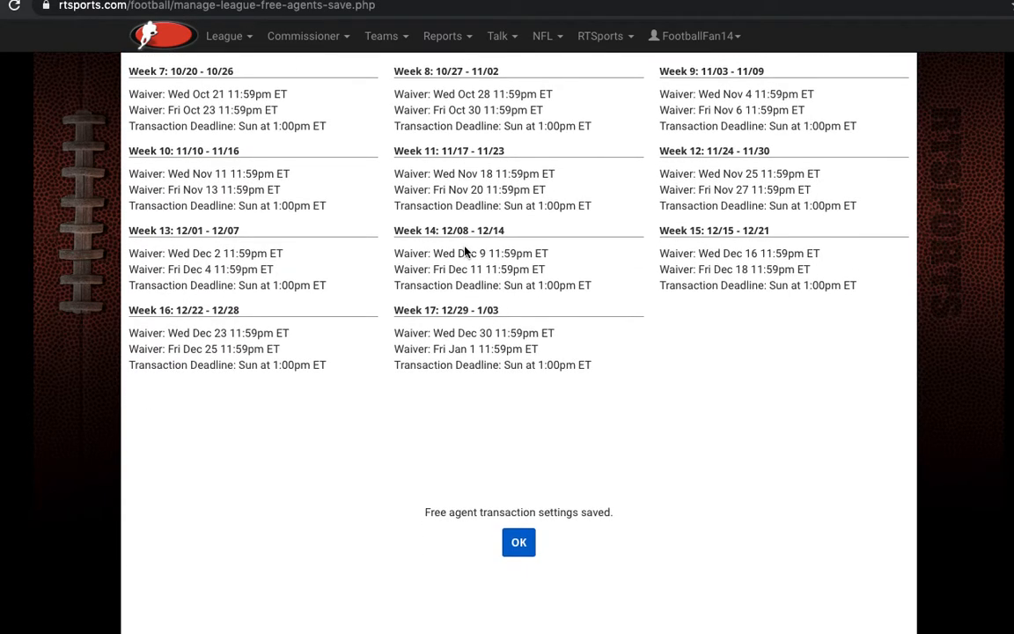
pyautogui.click(514, 543)
# Step: Open the commissioner's waiver cap adjustments from the league home page and examine the league cap and the Packers' remaining budget
pyautogui.moveTo(241, 53)
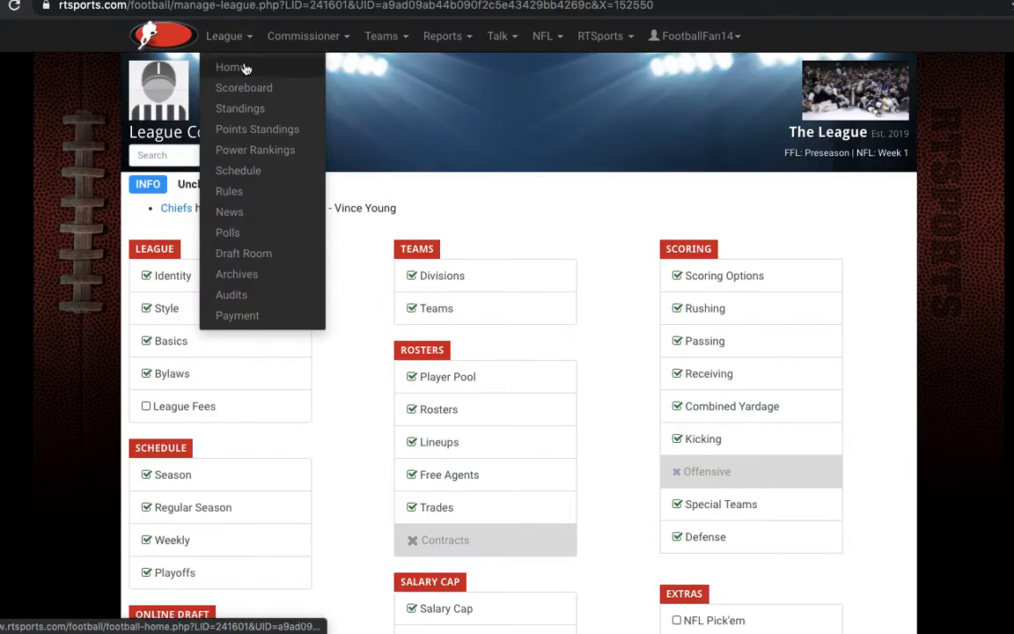
pyautogui.click(273, 70)
pyautogui.moveTo(323, 41)
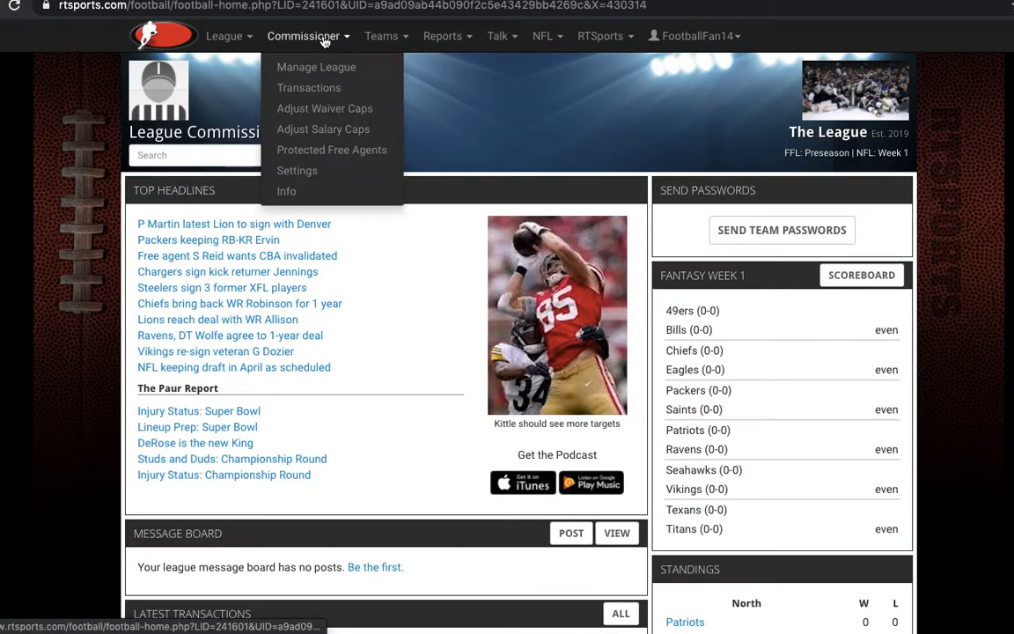
pyautogui.click(341, 108)
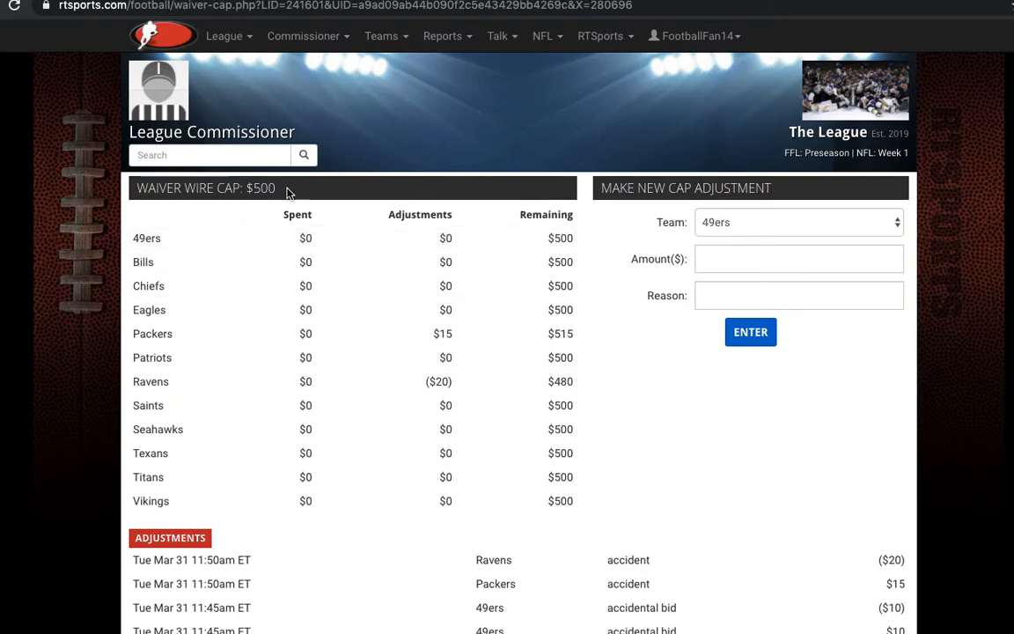
pyautogui.moveTo(285, 189); pyautogui.dragTo(250, 191)
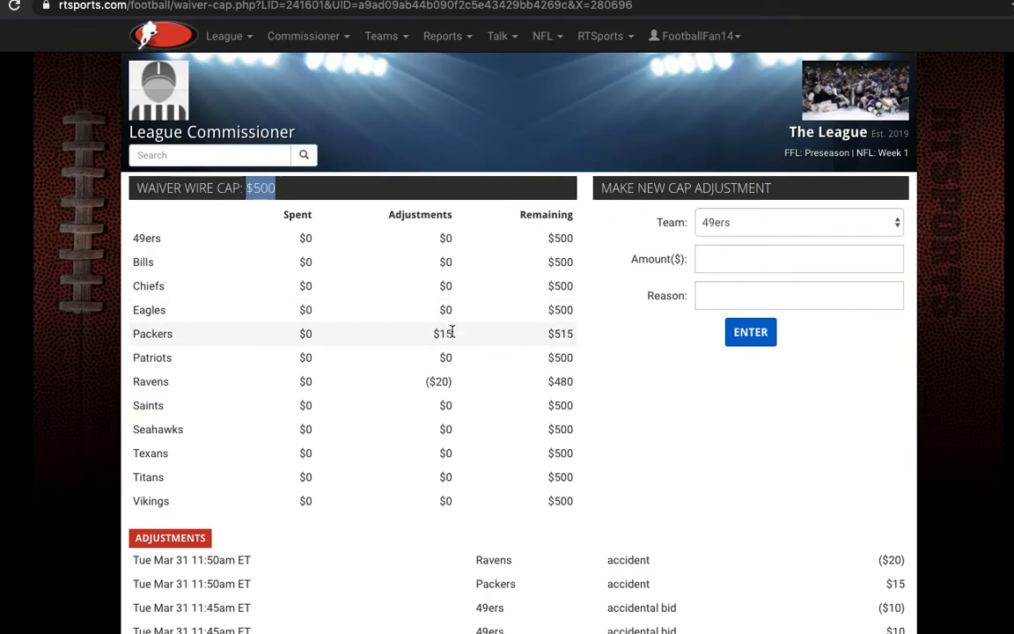
pyautogui.moveTo(547, 332); pyautogui.dragTo(575, 334)
pyautogui.click(575, 332)
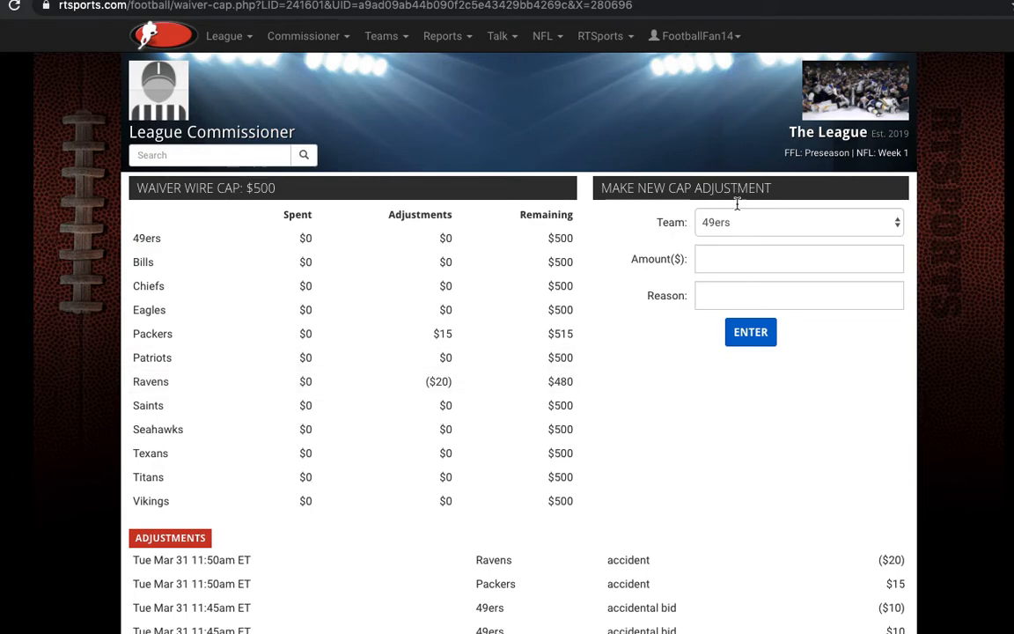
# Step: Enter a waiver cap adjustment of +17 for the Bills with the reason "accident" and return to the cap overview
pyautogui.click(746, 229)
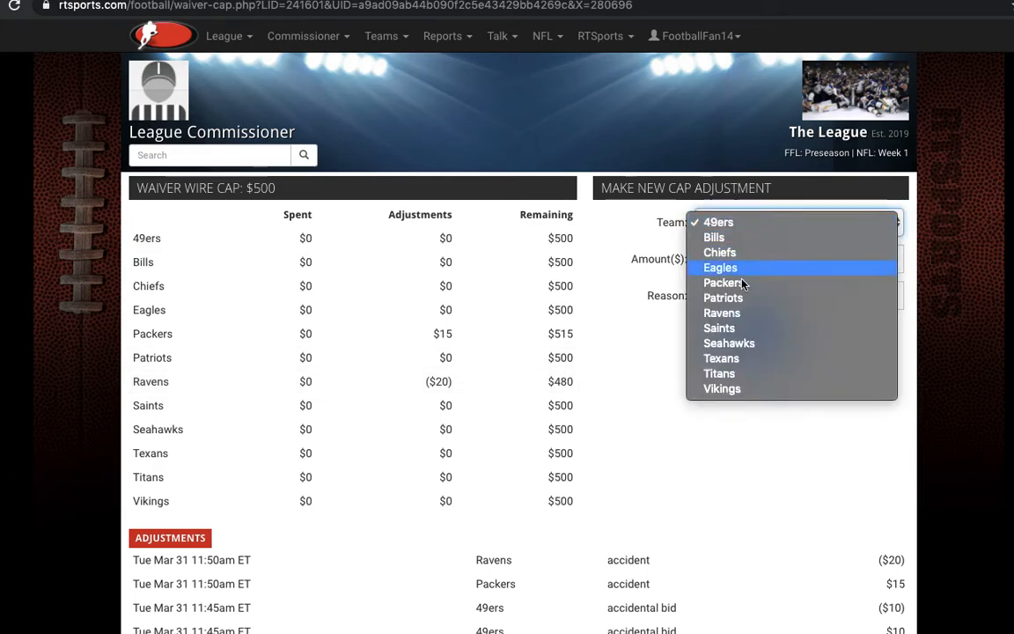
pyautogui.click(736, 238)
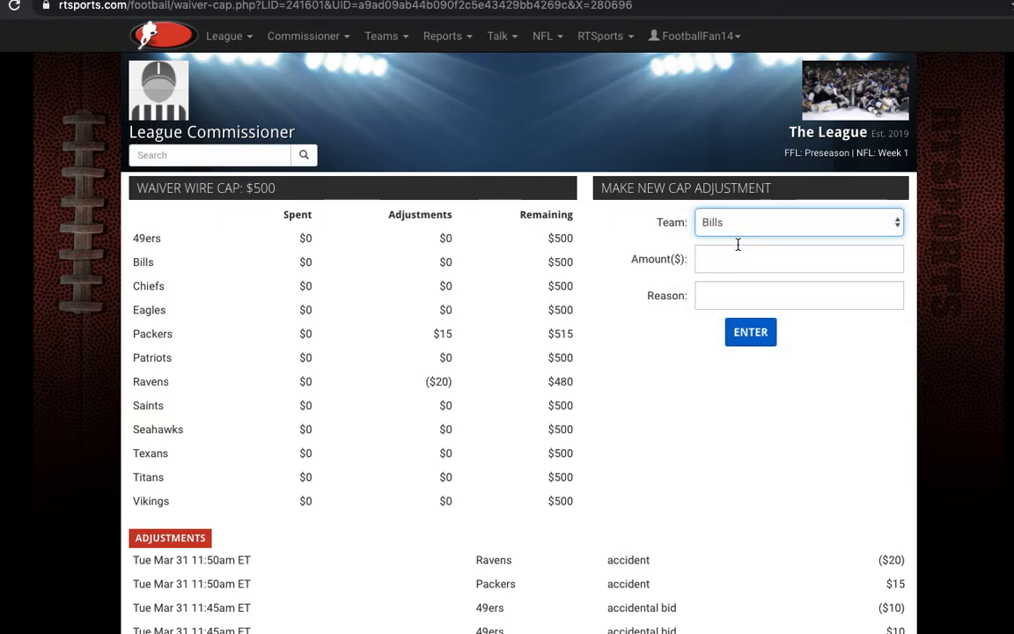
pyautogui.click(734, 262)
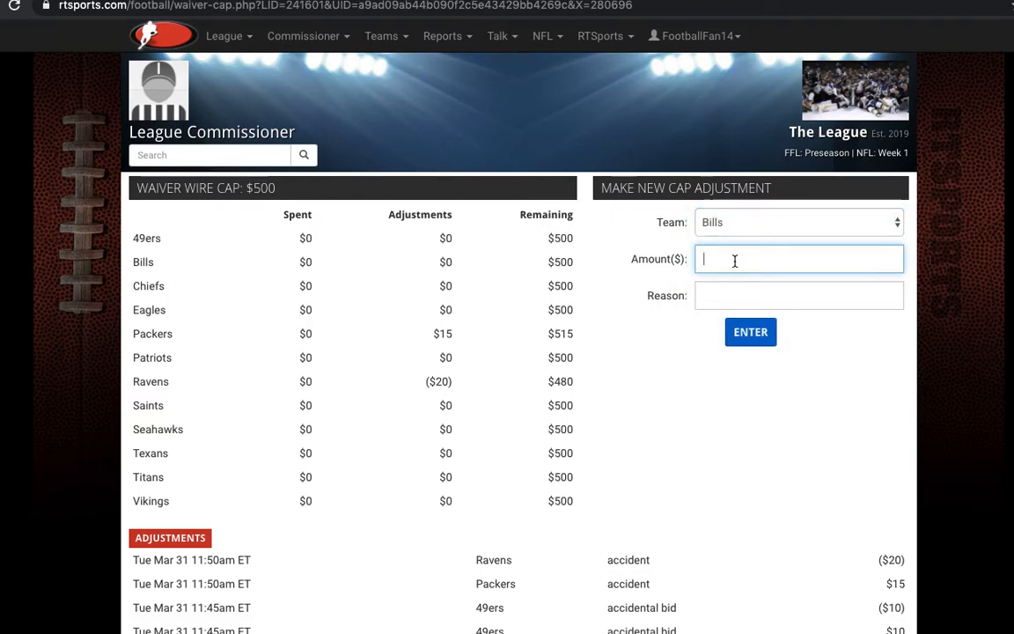
pyautogui.write('+')
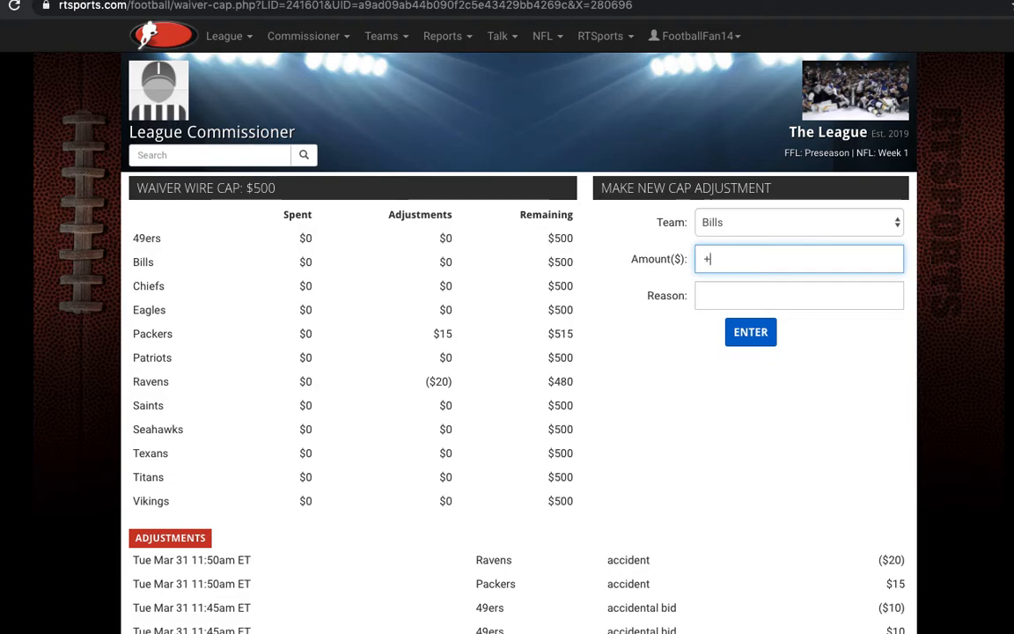
pyautogui.write('17')
pyautogui.click(749, 295)
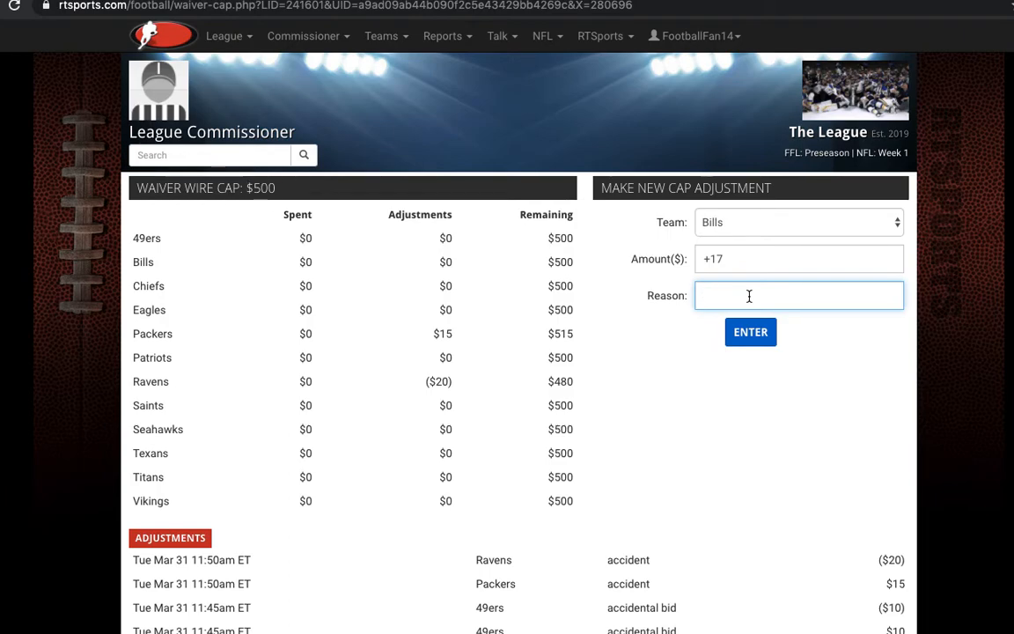
pyautogui.scroll(-1, 719, 352)
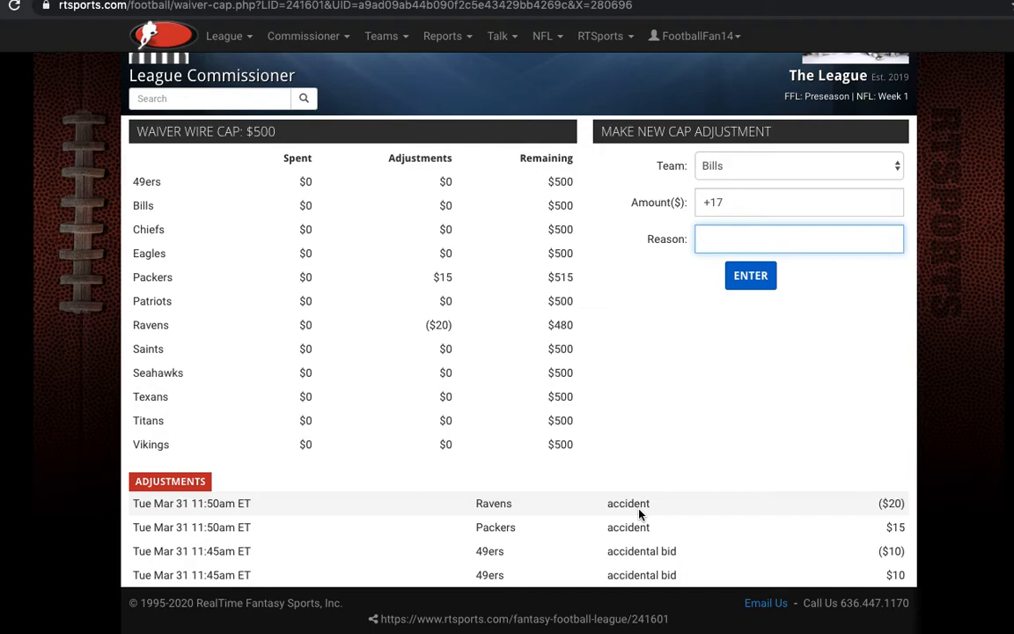
pyautogui.write('ident')
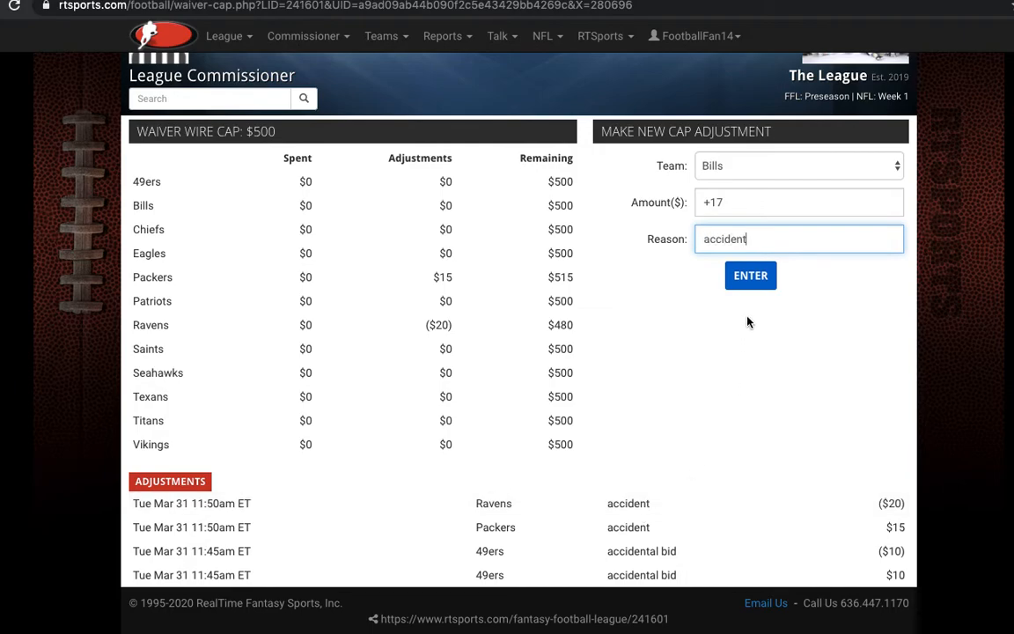
pyautogui.click(750, 283)
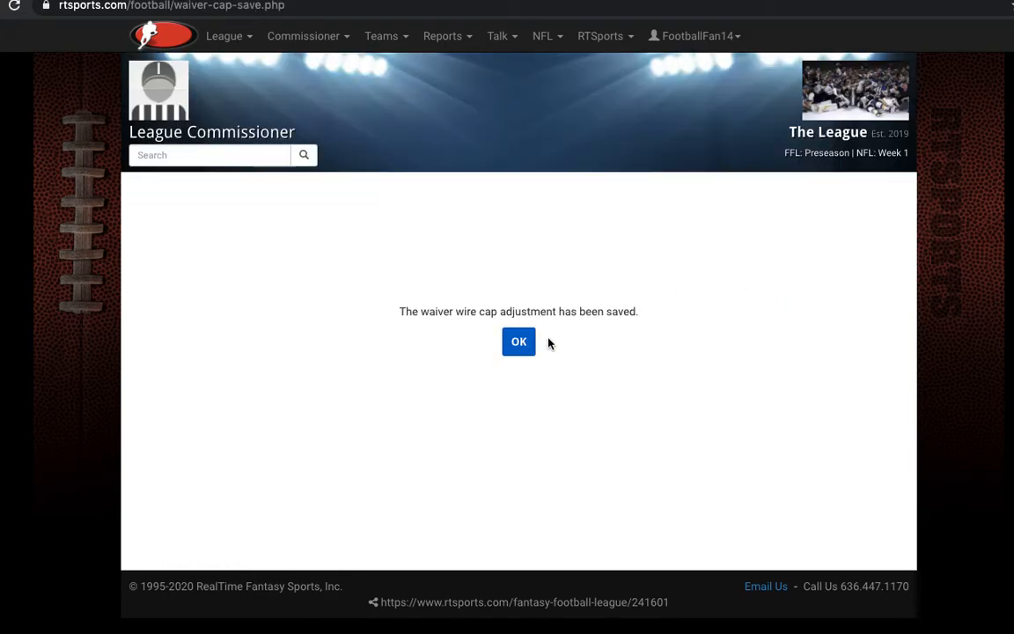
pyautogui.click(520, 342)
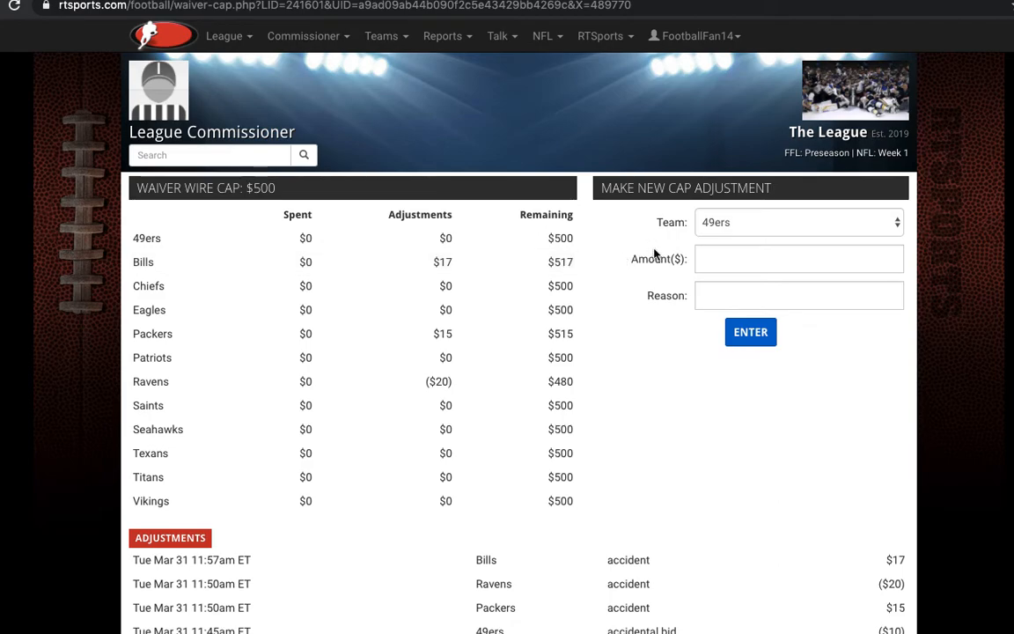
# Step: Enter a waiver cap adjustment of -8 for the Seahawks with the reason "accident" and check it in the cap overview
pyautogui.click(721, 226)
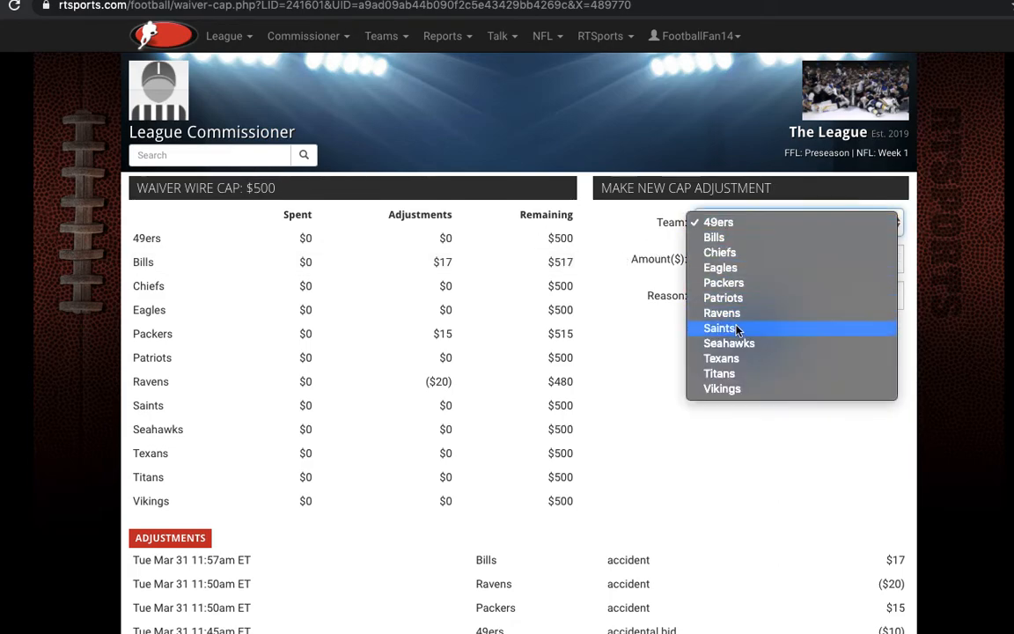
pyautogui.click(744, 344)
pyautogui.click(735, 255)
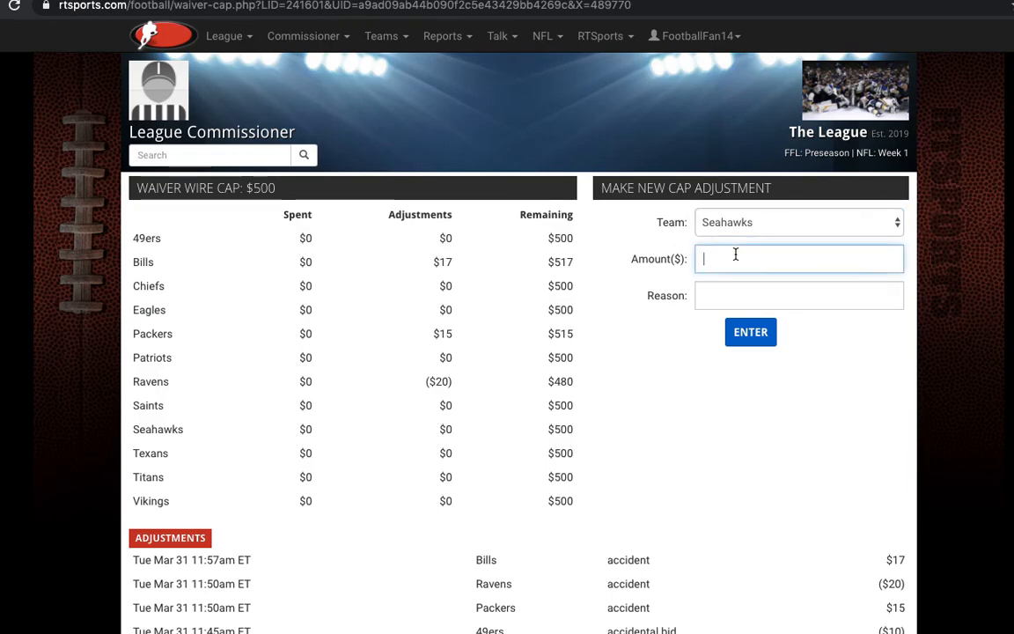
pyautogui.write('-8')
pyautogui.click(734, 296)
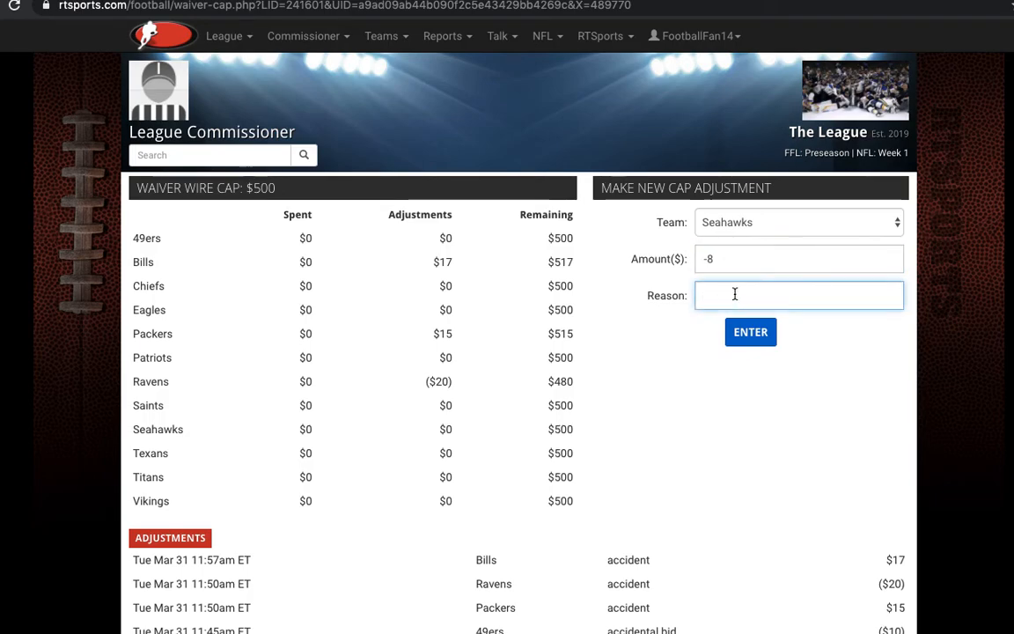
pyautogui.write('accident')
pyautogui.click(752, 337)
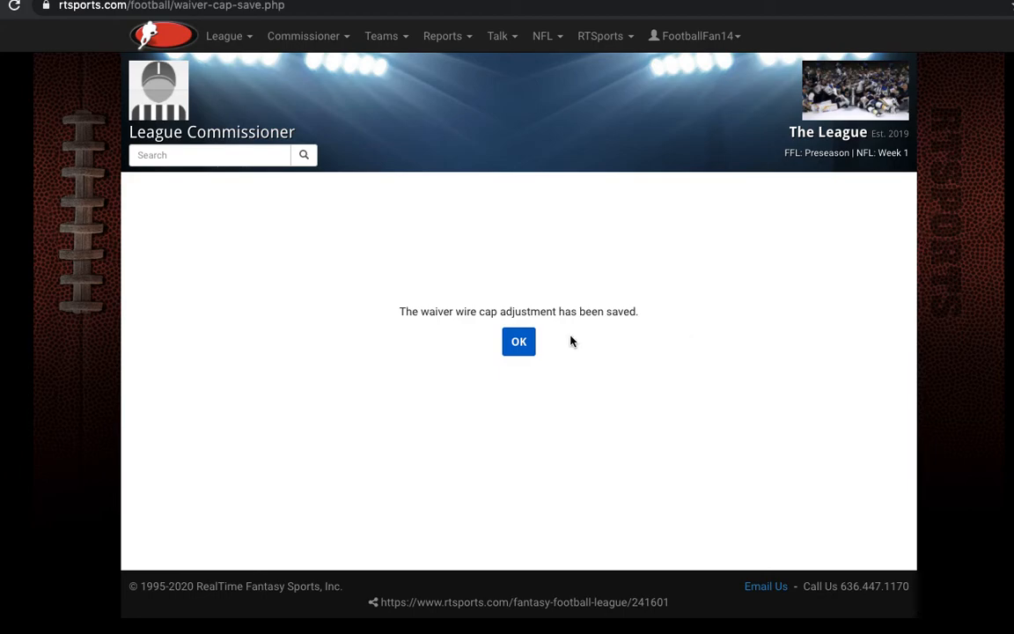
pyautogui.click(522, 343)
pyautogui.scroll(-1, 478, 421)
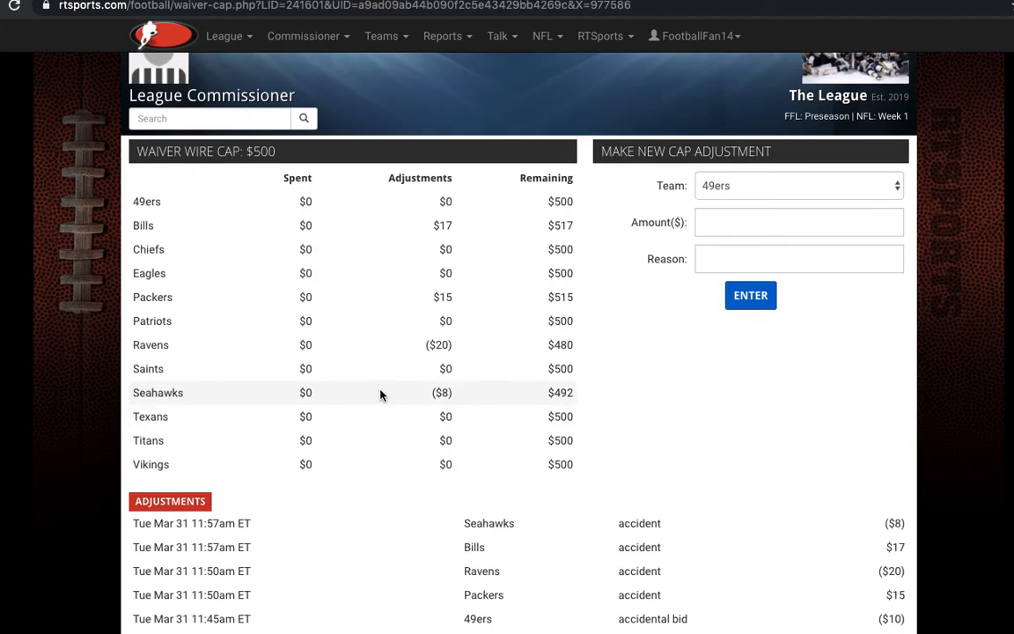